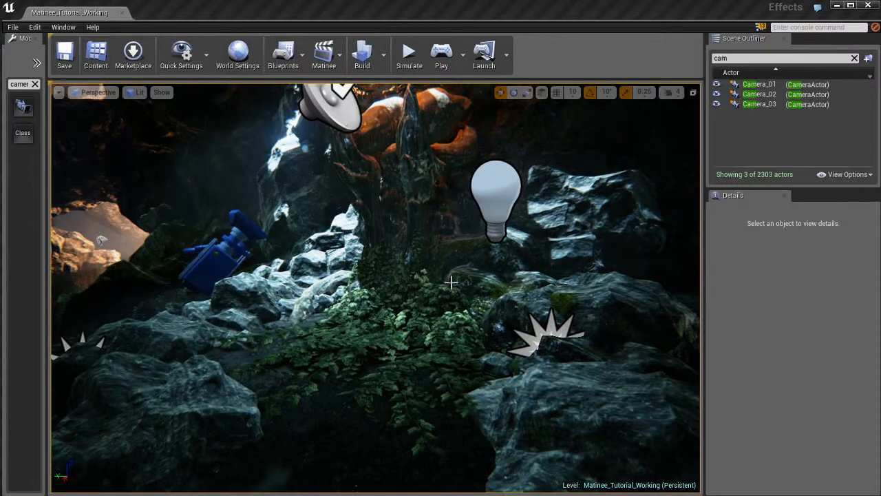
# Select the Camera_03 actor placed low among the foliage in the level
pyautogui.moveTo(451, 282); pyautogui.dragTo(497, 210, button='right')
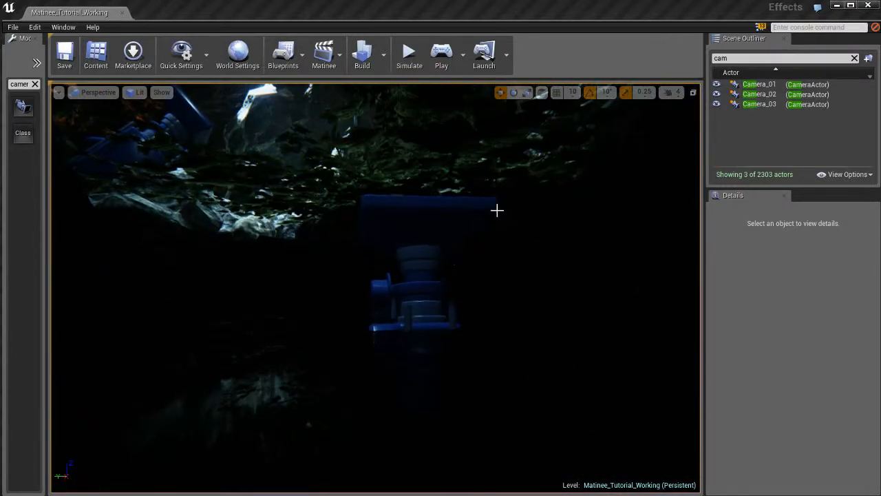
pyautogui.click(437, 298)
pyautogui.moveTo(513, 291); pyautogui.dragTo(516, 310, button='right')
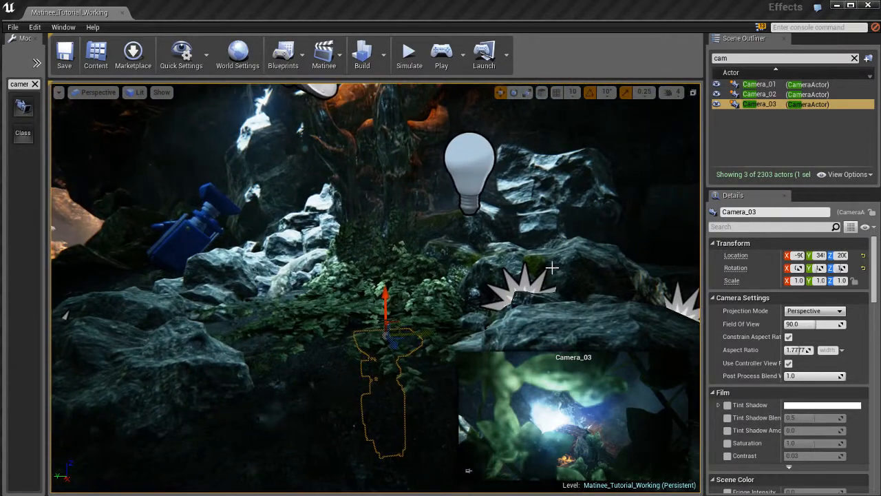
pyautogui.moveTo(514, 251); pyautogui.dragTo(358, 231, button='right')
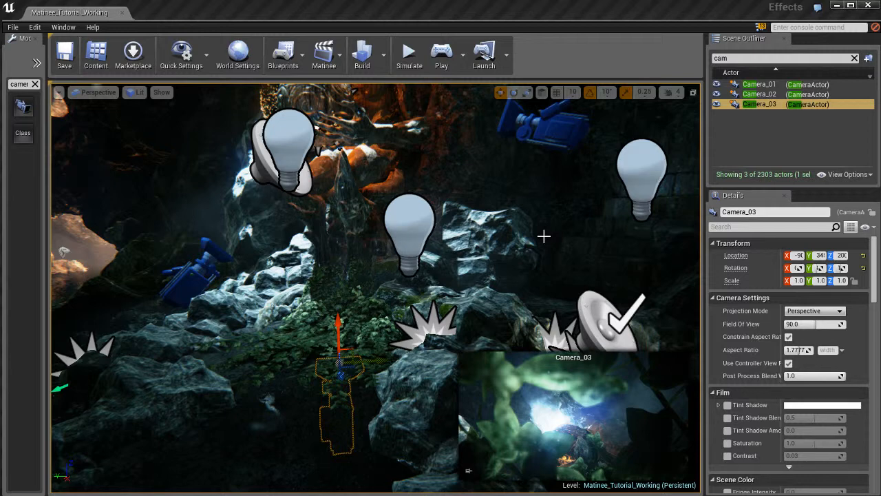
# Open the level's MatineeActor_Cinematic for editing and add a new camera group named Camera_03
pyautogui.click(323, 53)
pyautogui.click(353, 127)
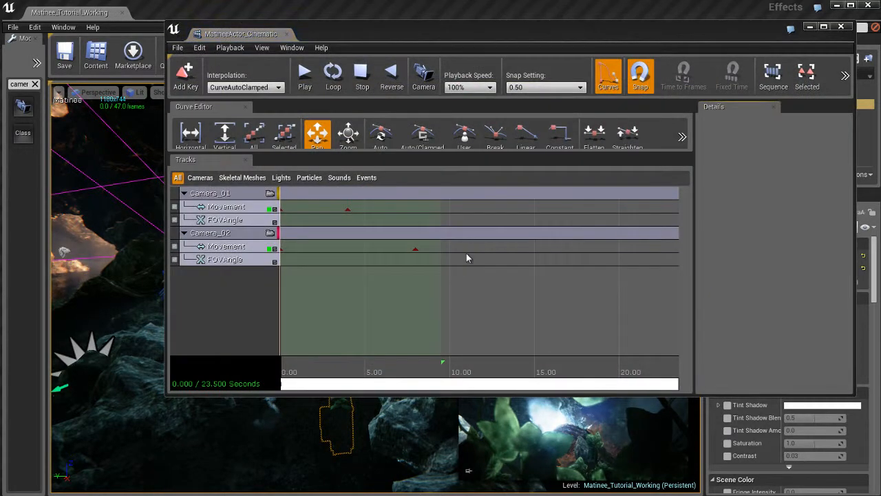
pyautogui.rightClick(230, 286)
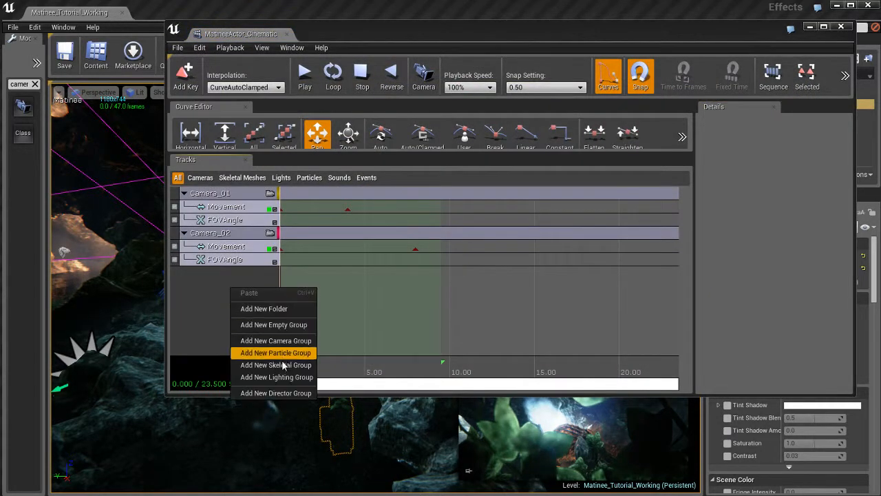
pyautogui.click(281, 338)
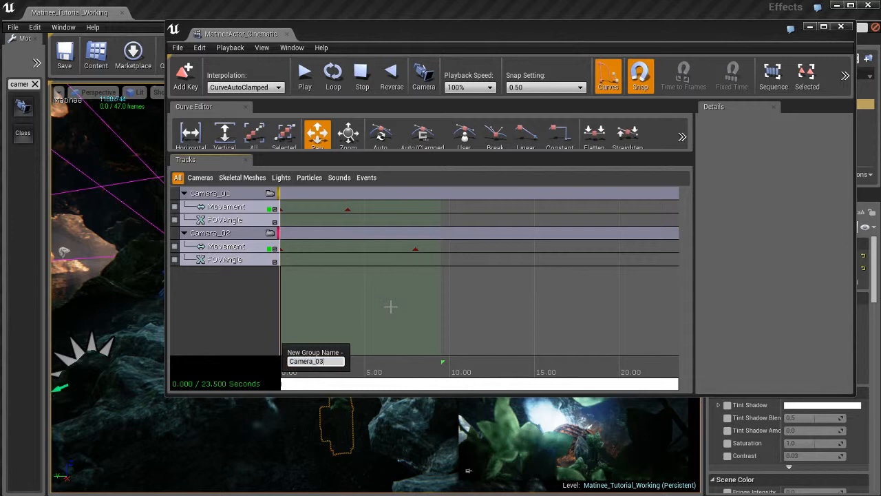
pyautogui.press('Return')
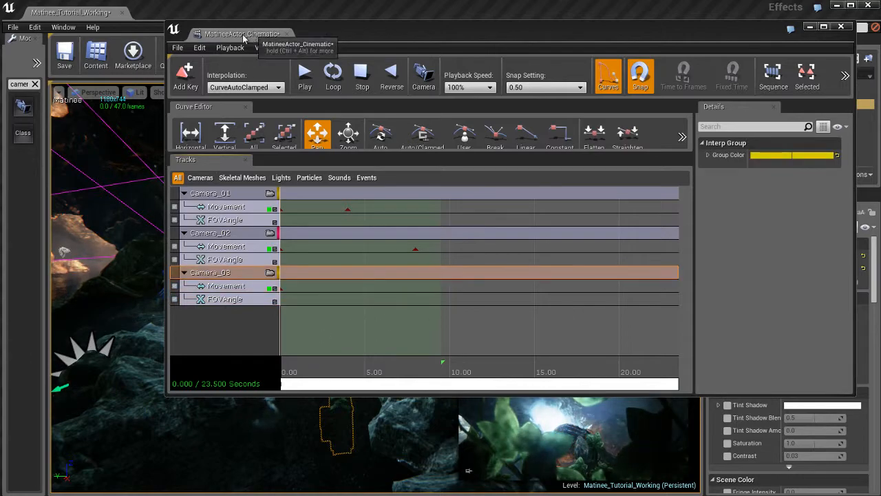
# Shrink the Matinee window and move it away so the level viewport is uncovered
pyautogui.moveTo(243, 38); pyautogui.dragTo(330, 165)
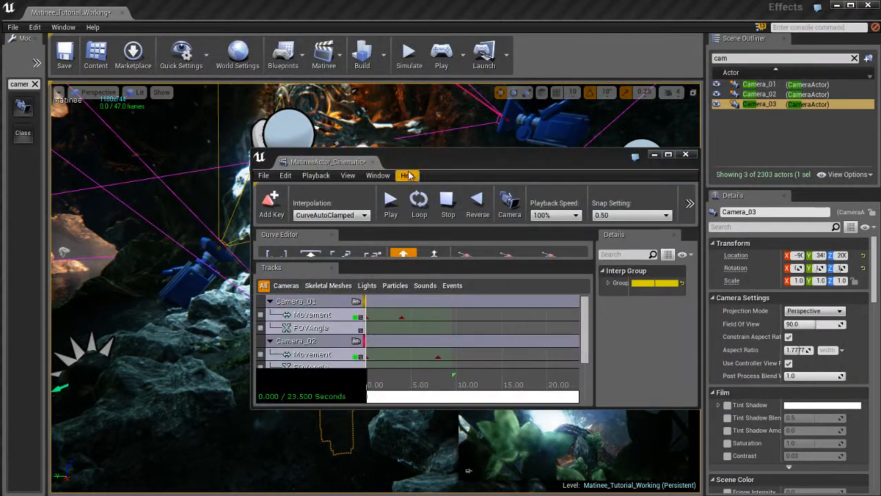
pyautogui.moveTo(408, 159); pyautogui.dragTo(880, 158)
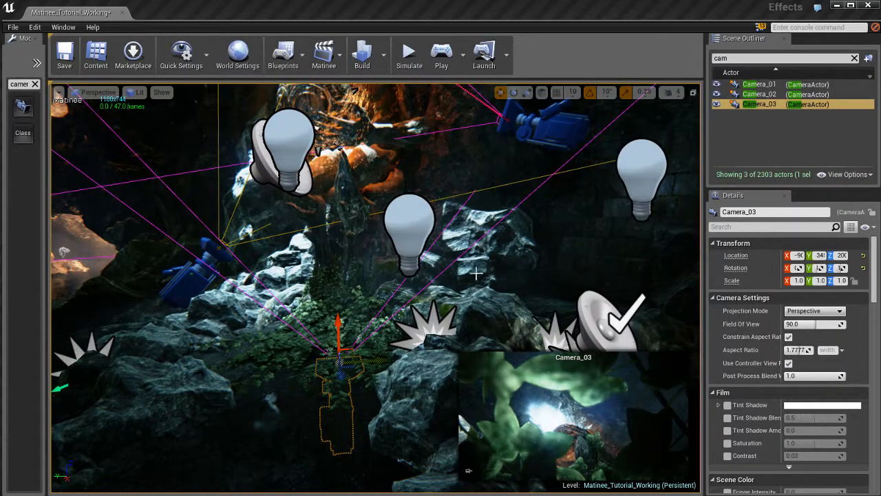
pyautogui.moveTo(476, 273); pyautogui.dragTo(454, 258, button='right')
pyautogui.press('s')
pyautogui.press('w')
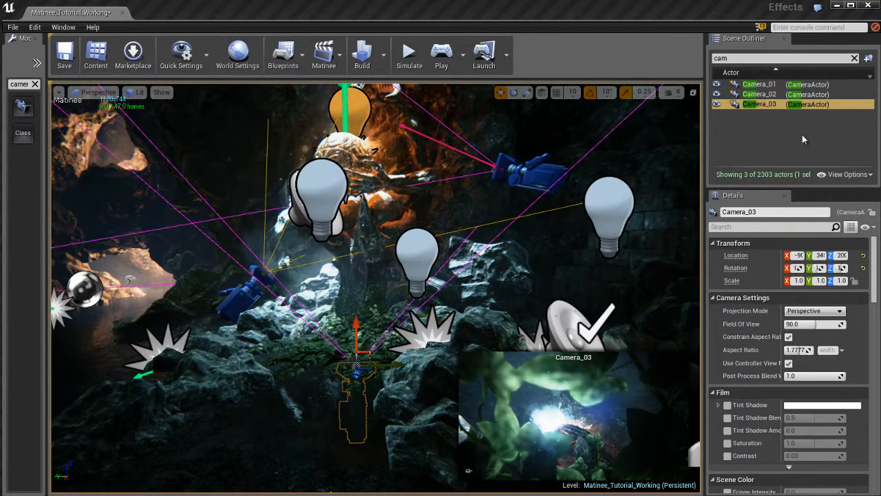
# Lock the details to Camera_03 and enable its Depth of Field overrides for Method, Focal Distance and Focal Region
pyautogui.click(796, 105)
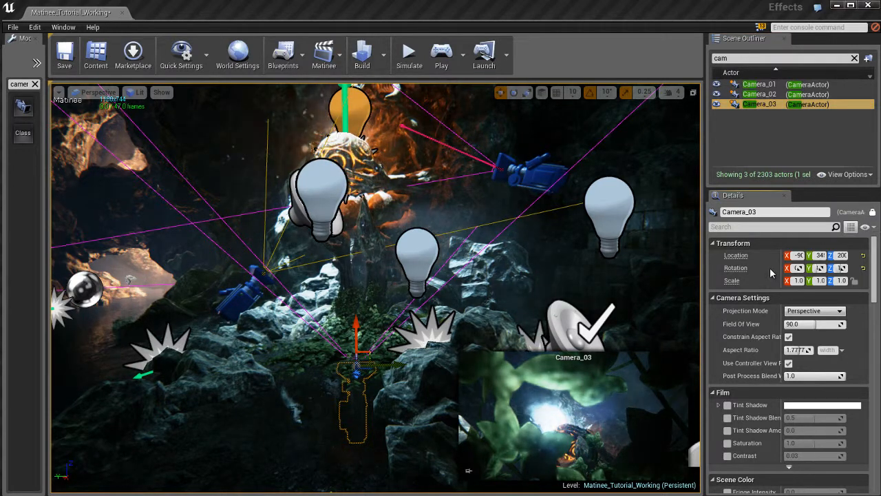
pyautogui.scroll(-4, 750, 334)
pyautogui.scroll(4, 747, 320)
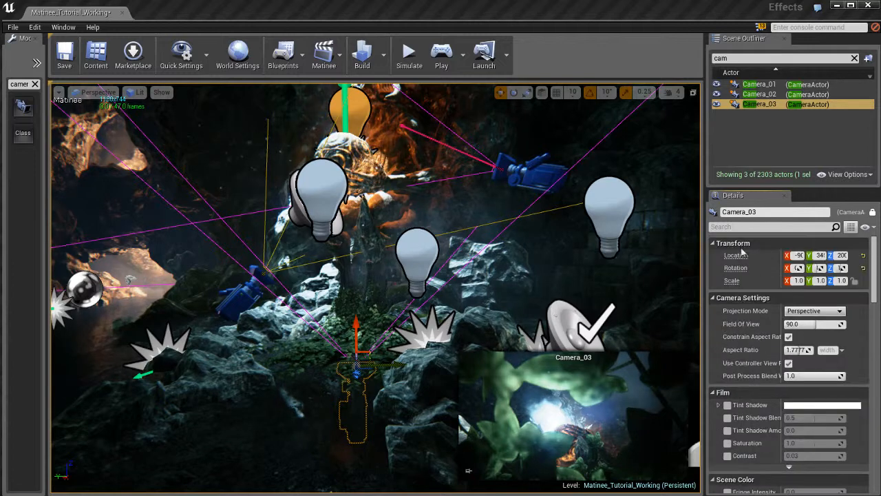
pyautogui.scroll(-10, 744, 306)
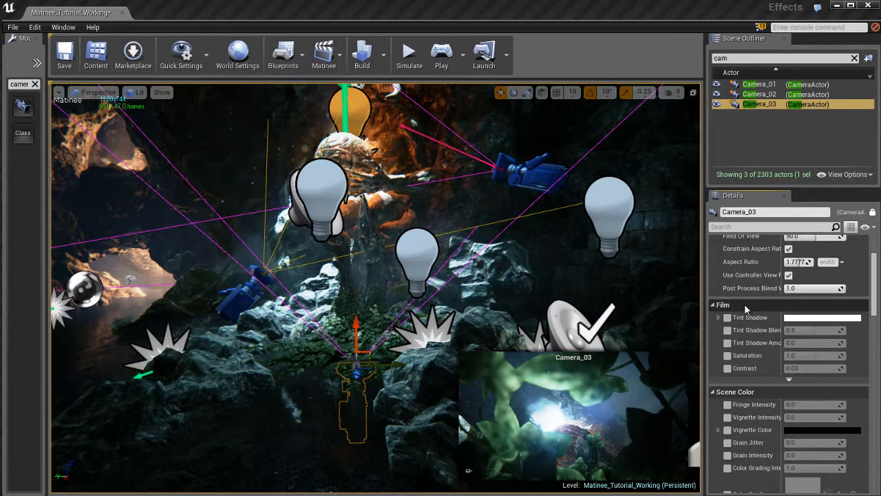
pyautogui.scroll(-2, 744, 307)
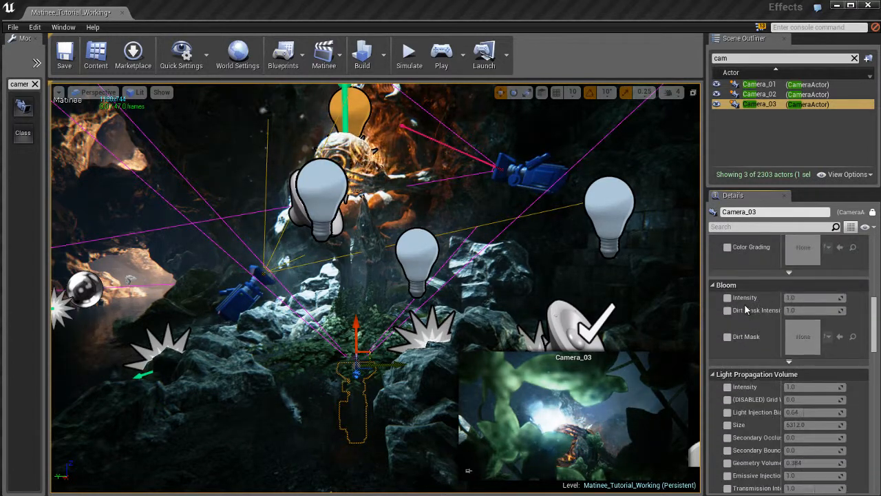
pyautogui.scroll(-7, 746, 310)
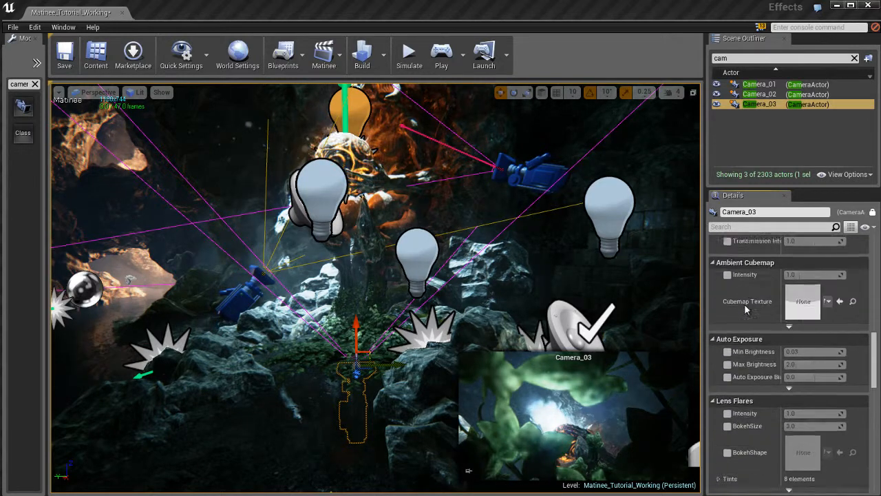
pyautogui.scroll(-8, 744, 303)
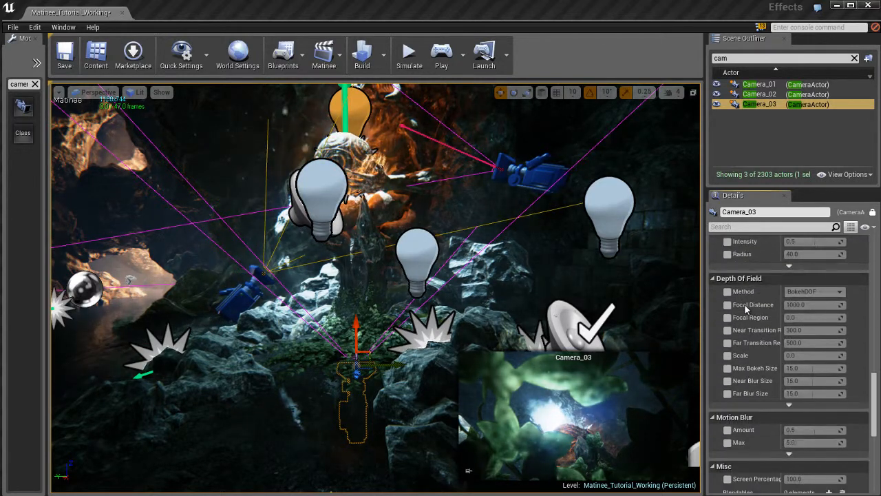
pyautogui.scroll(-1, 746, 309)
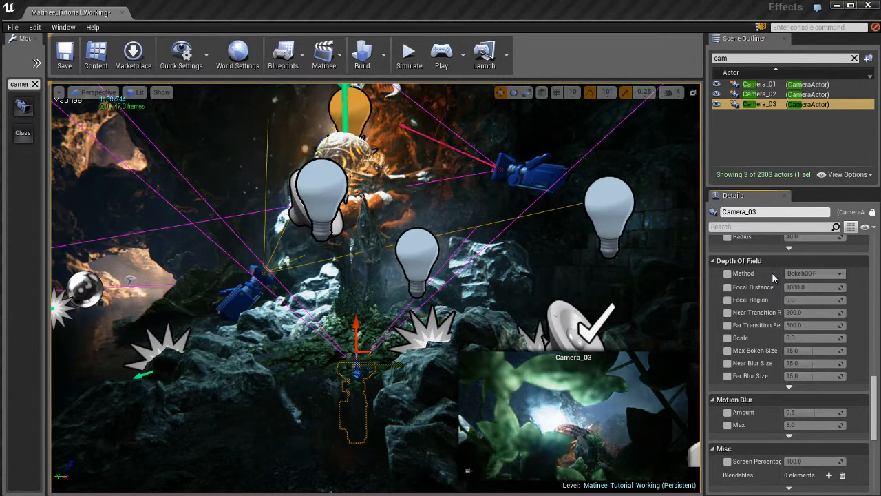
pyautogui.click(728, 273)
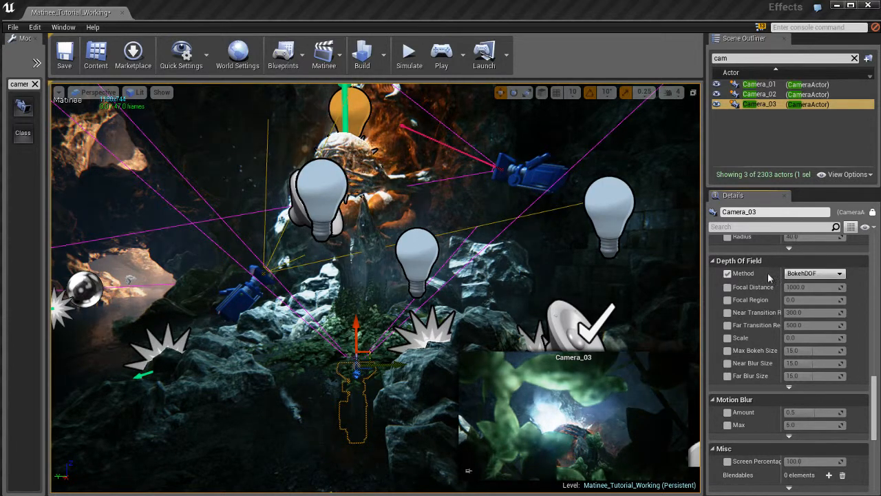
pyautogui.click(728, 287)
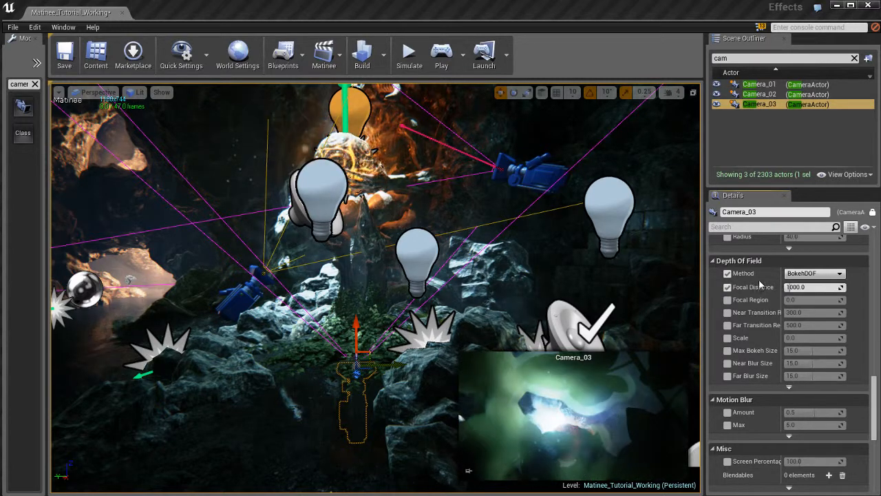
pyautogui.click(728, 300)
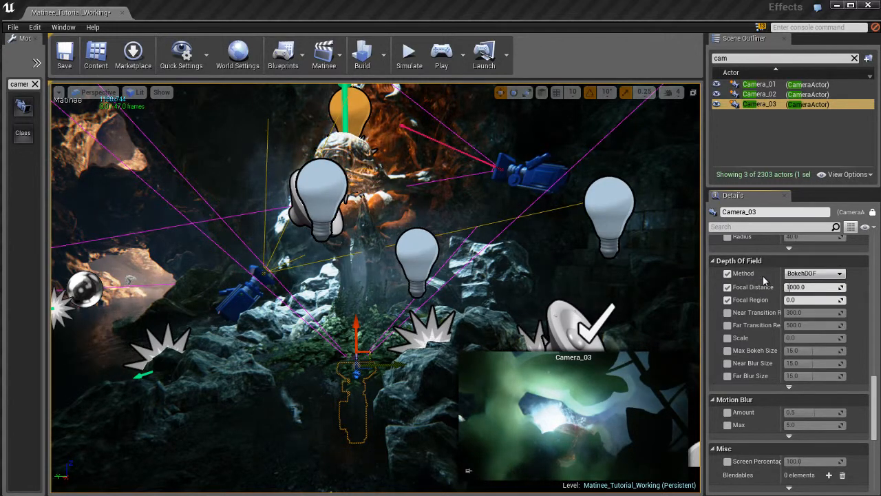
# Lock the viewport to the Camera_03 actor
pyautogui.click(60, 92)
pyautogui.moveTo(124, 224)
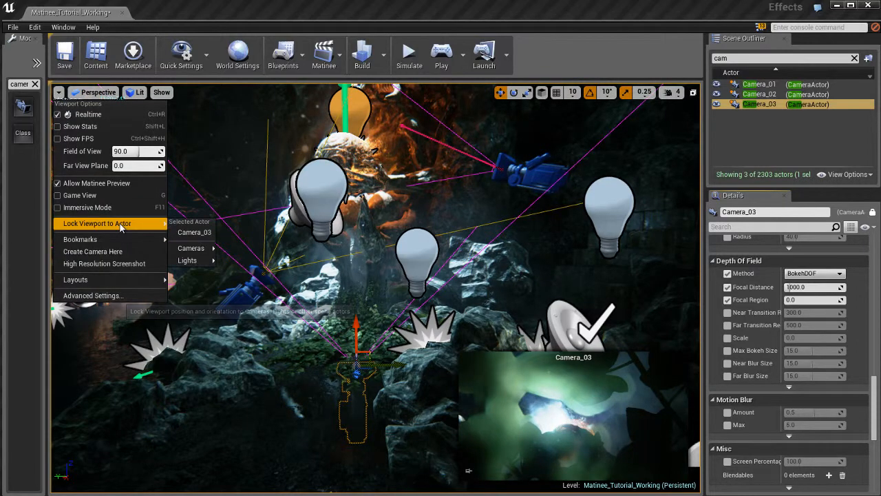
pyautogui.click(194, 232)
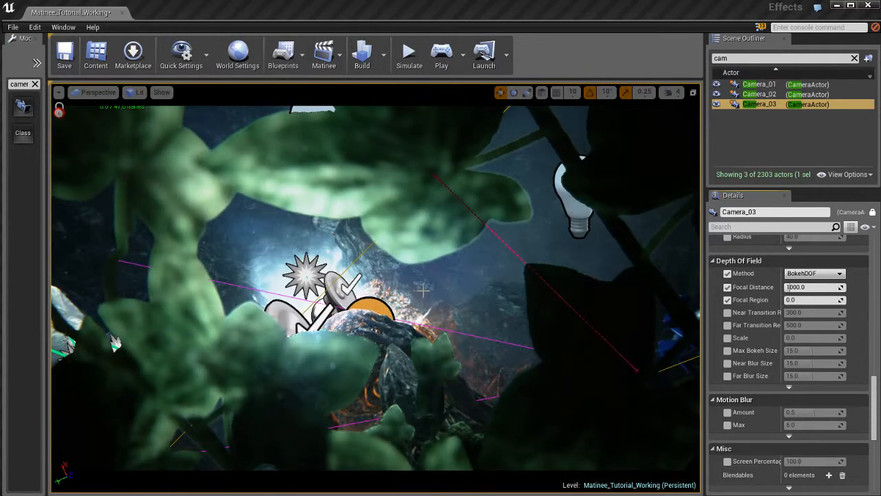
# Try the Gaussian depth of field method and a focal distance of about 2658 on Camera_03, restoring BokehDOF and the default distance
pyautogui.click(797, 106)
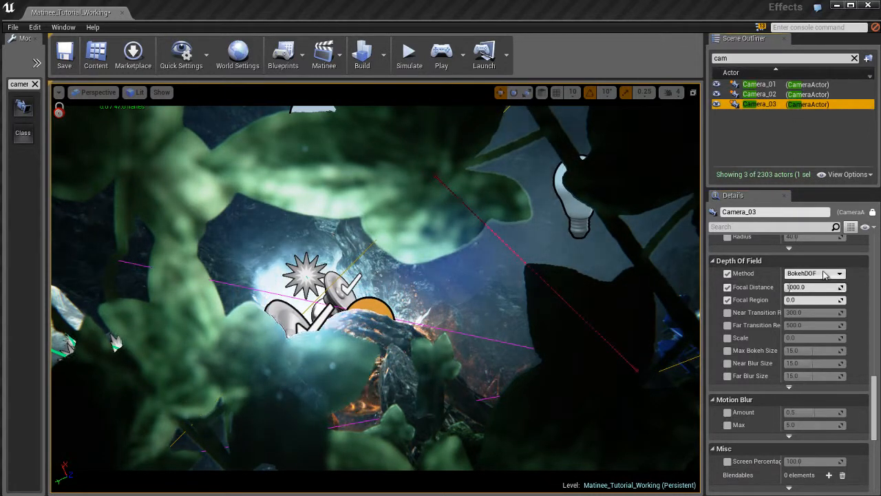
pyautogui.click(814, 273)
pyautogui.click(815, 290)
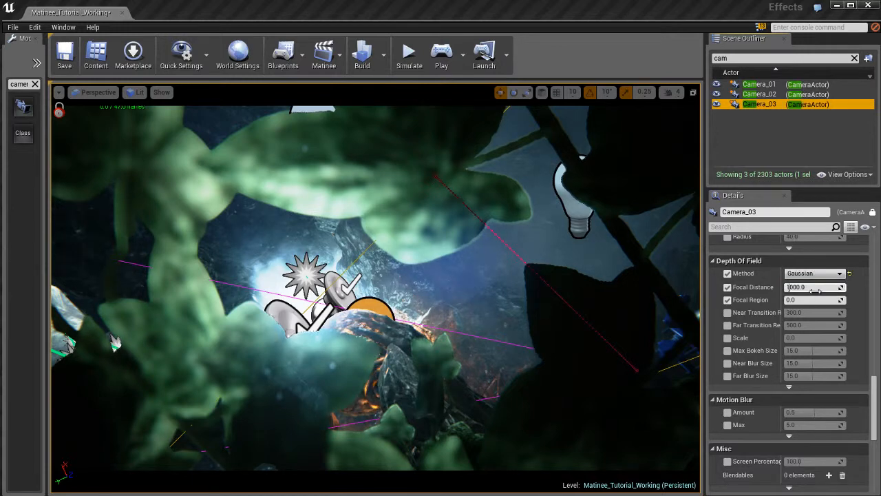
pyautogui.click(814, 274)
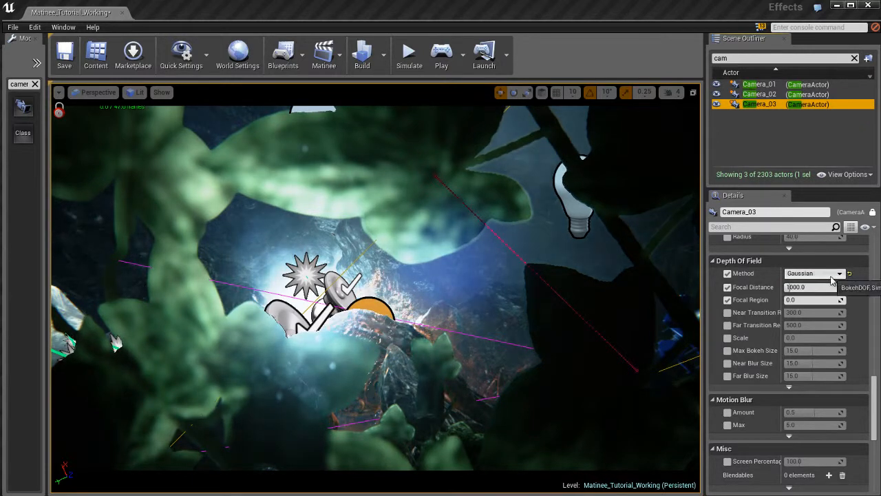
pyautogui.click(802, 283)
pyautogui.moveTo(798, 289); pyautogui.dragTo(850, 286)
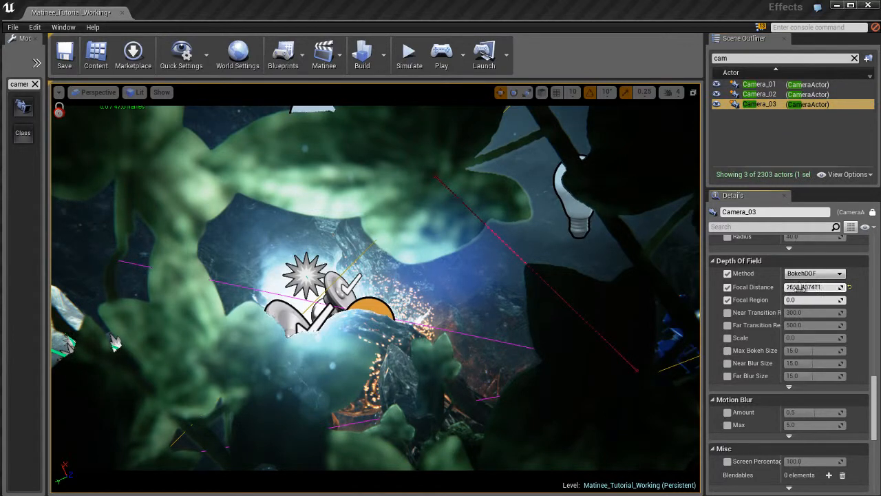
pyautogui.click(849, 287)
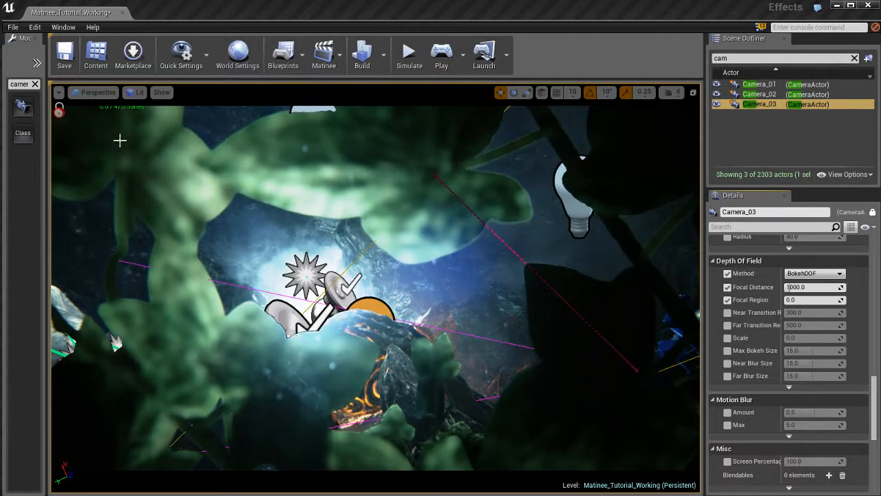
# Unlock the viewport from Camera_03 and pull back to a free view of the cameras in the cave
pyautogui.click(59, 93)
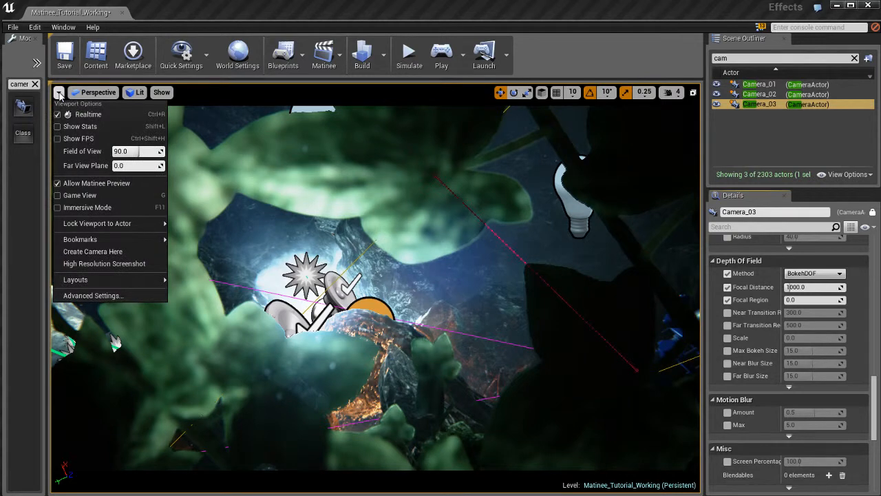
pyautogui.moveTo(110, 223)
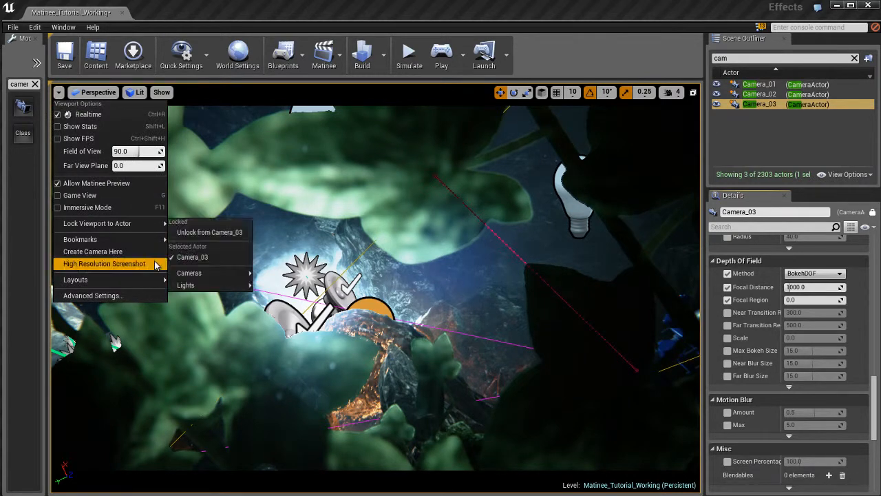
pyautogui.click(226, 233)
pyautogui.press('s')
pyautogui.moveTo(400, 265); pyautogui.dragTo(473, 254, button='right')
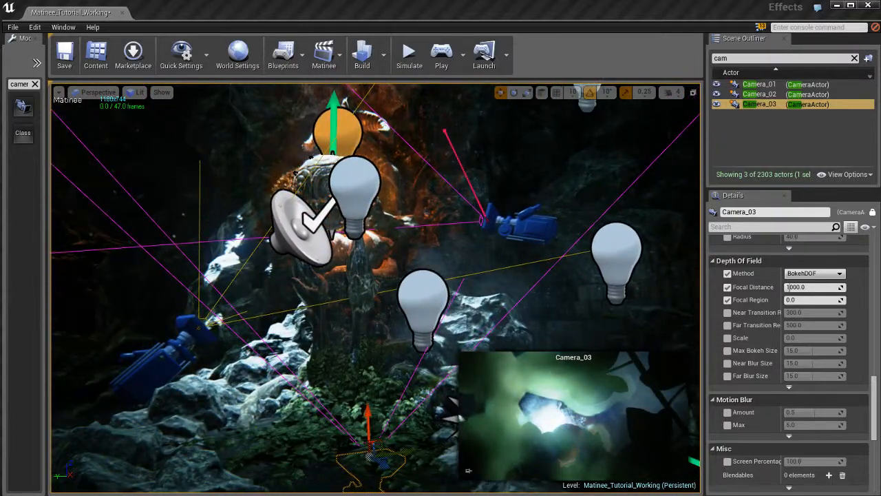
# Bring the Matinee window back, resize it to show all tracks, and view the level through the Camera_03 group
pyautogui.moveTo(880, 49); pyautogui.dragTo(507, 25)
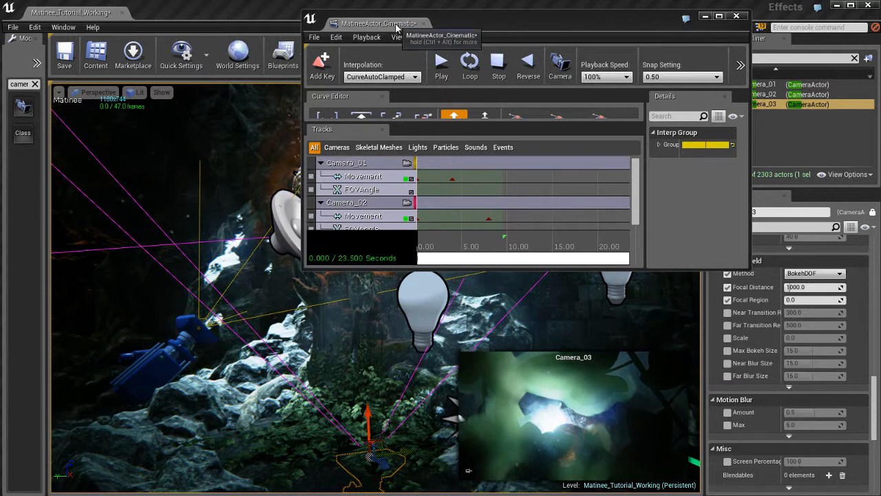
pyautogui.moveTo(301, 272); pyautogui.dragTo(339, 339)
pyautogui.click(406, 255)
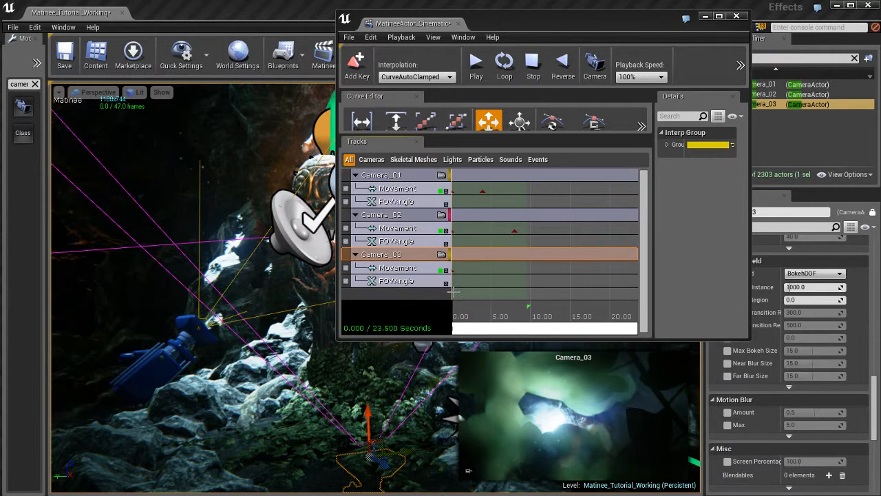
pyautogui.click(441, 255)
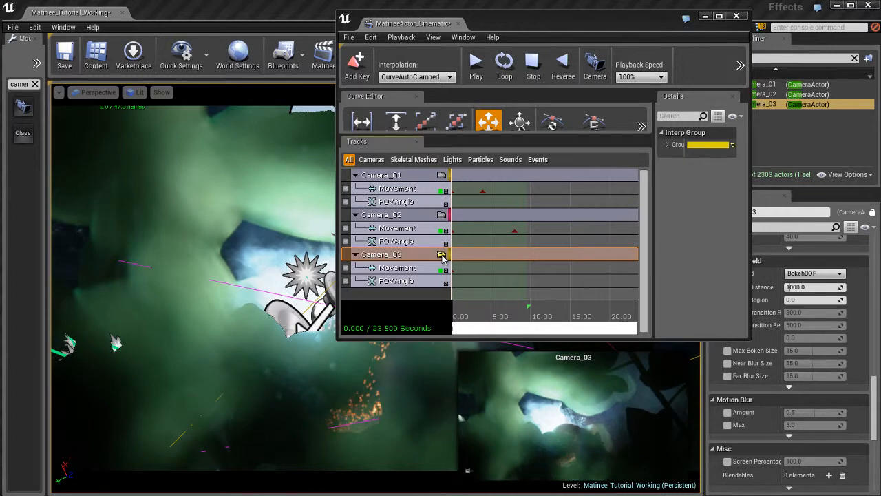
# Move the Matinee window off the viewport and lower Camera_03's Focal Distance to about 885
pyautogui.moveTo(512, 22); pyautogui.dragTo(880, 104)
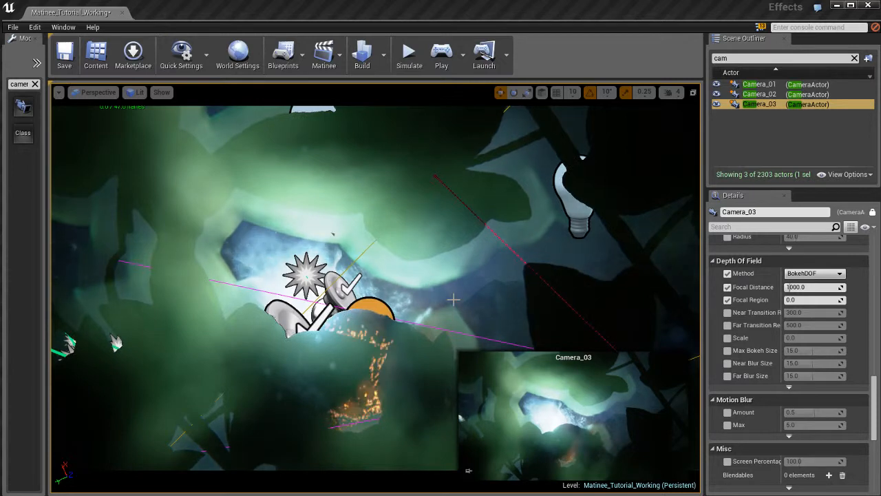
pyautogui.moveTo(783, 286)
pyautogui.mouseDown()
pyautogui.moveTo(804, 286)
pyautogui.moveTo(778, 275)
pyautogui.mouseUp()
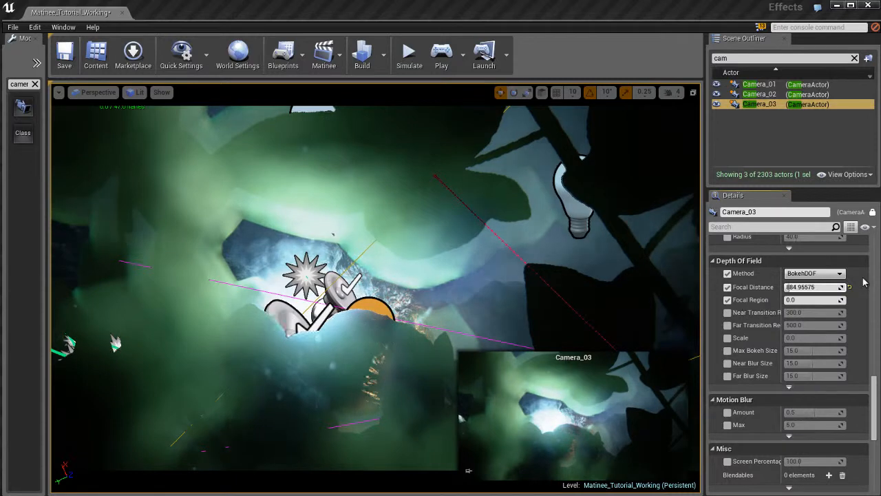
# Reset Camera_03's Focal Distance to 0, raise it to about 708, and hide the editor icons with game view
pyautogui.moveTo(822, 287); pyautogui.dragTo(781, 286)
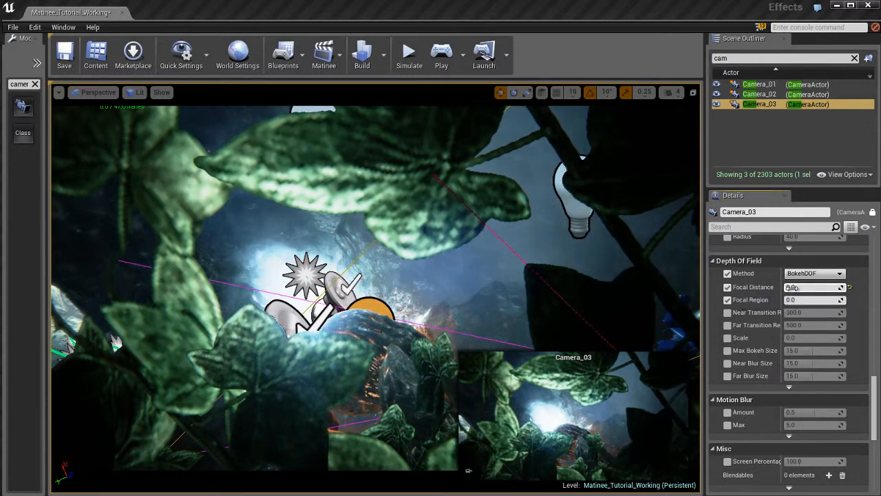
pyautogui.moveTo(792, 287); pyautogui.dragTo(793, 287)
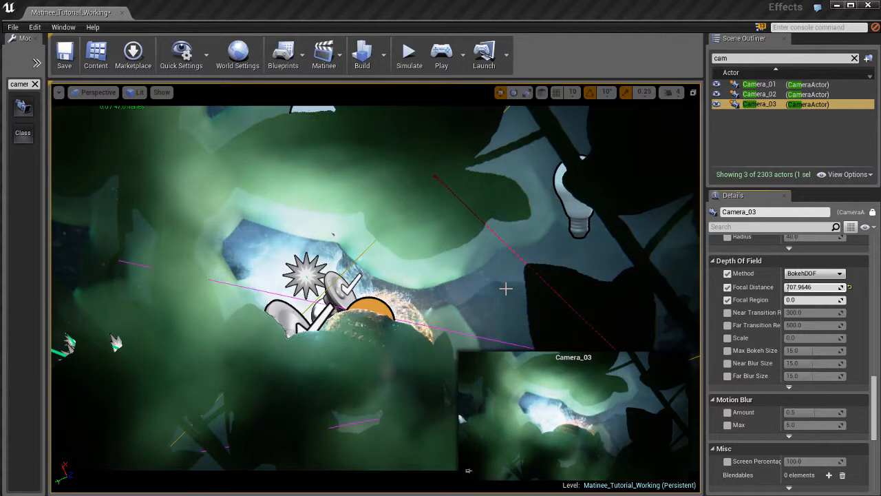
pyautogui.click(433, 283)
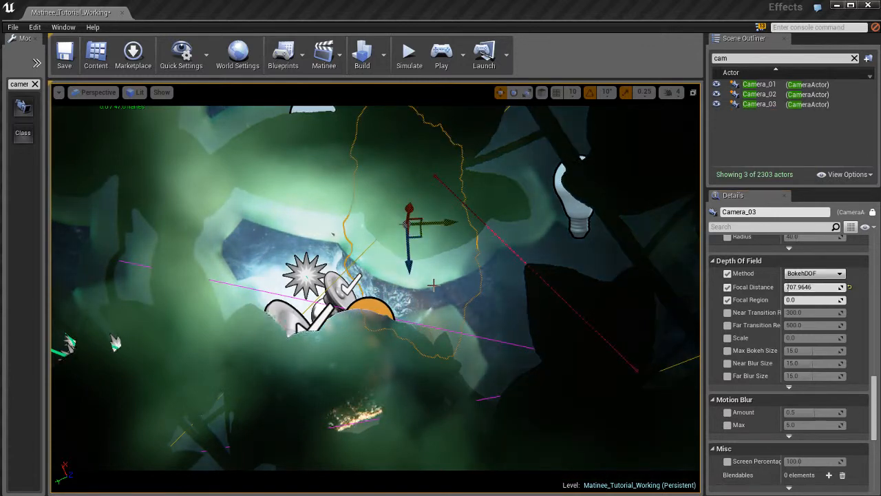
pyautogui.press('g')
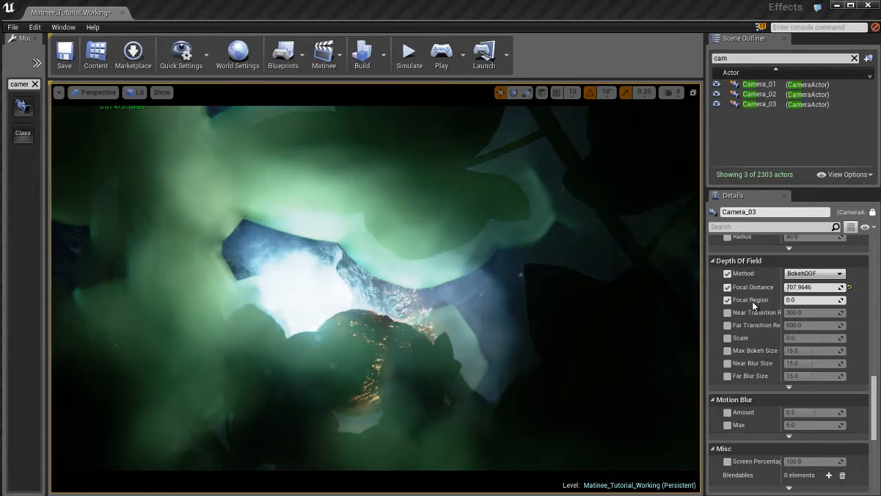
# Switch Camera_03's depth of field method to Gaussian
pyautogui.scroll(1, 752, 301)
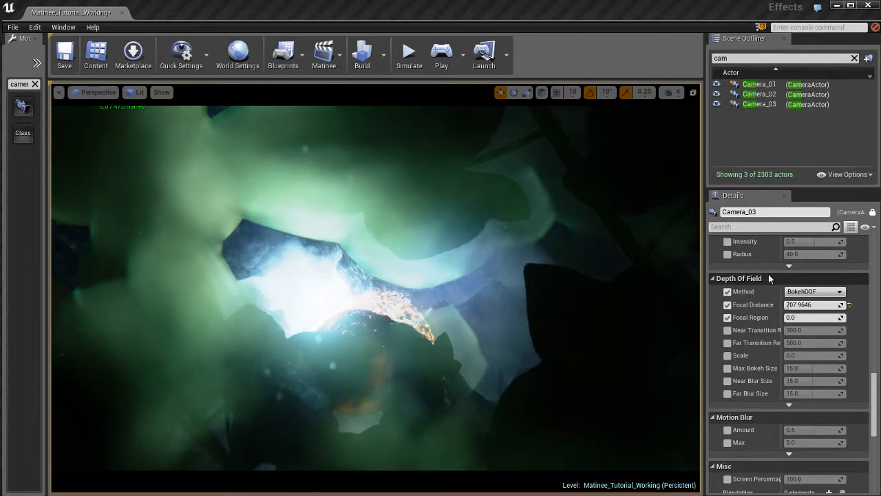
pyautogui.click(835, 294)
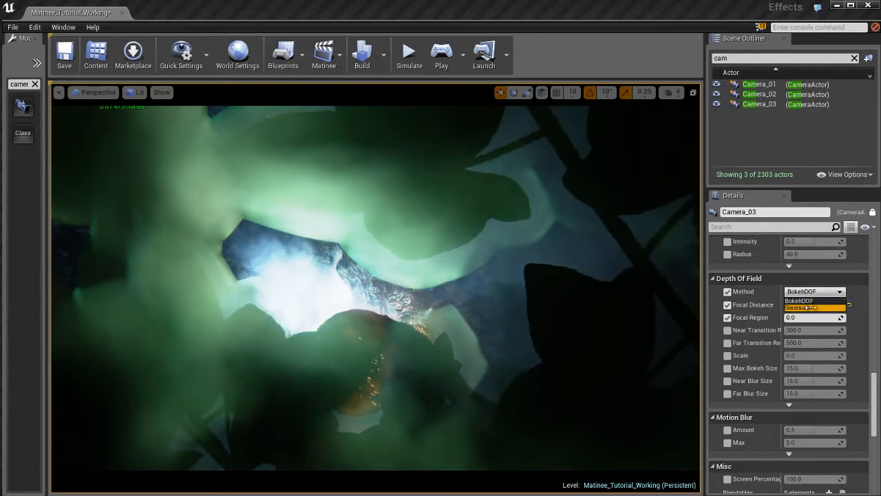
pyautogui.click(802, 305)
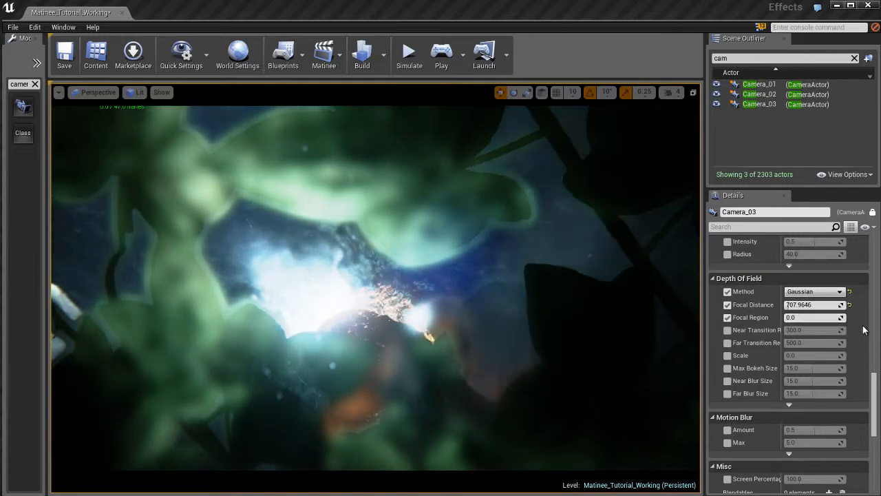
# Try a Focal Region of 100 in Camera_03's depth of field settings
pyautogui.click(727, 318)
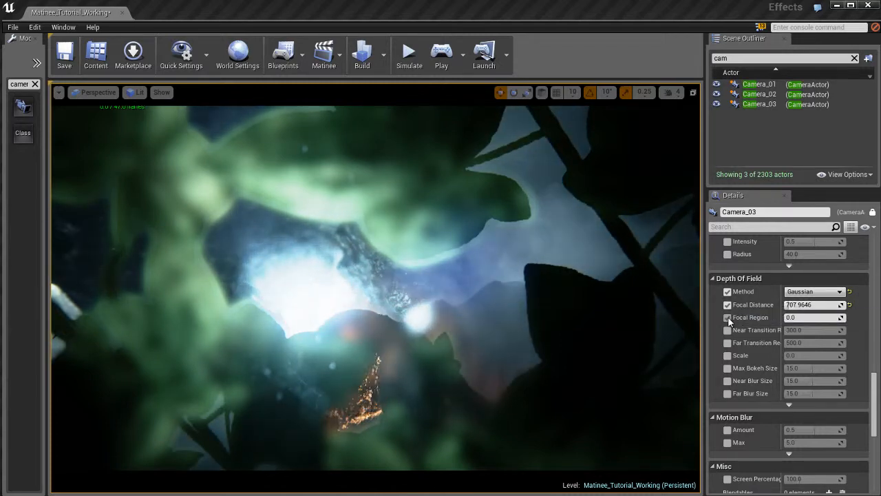
pyautogui.click(809, 318)
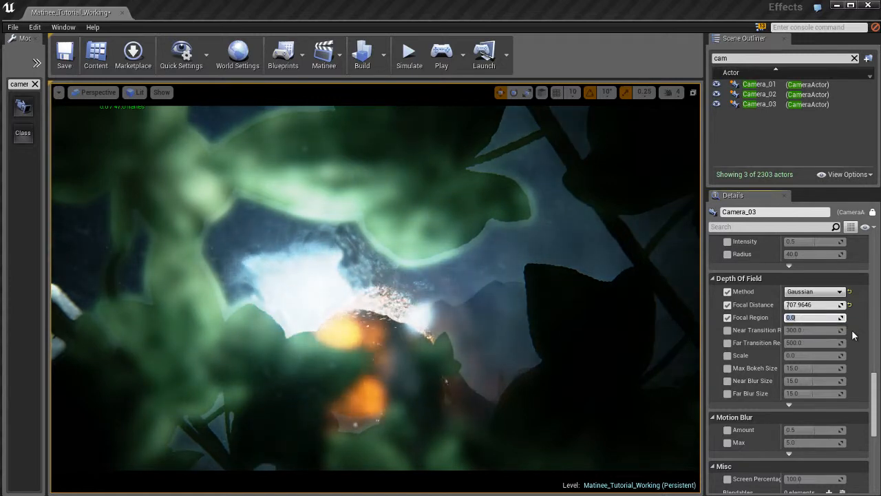
pyautogui.write('1')
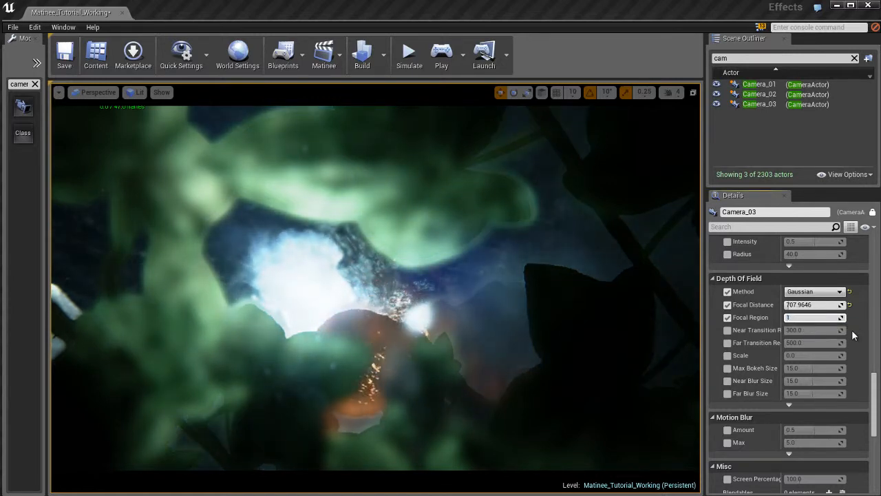
pyautogui.write('0000')
pyautogui.press('Return')
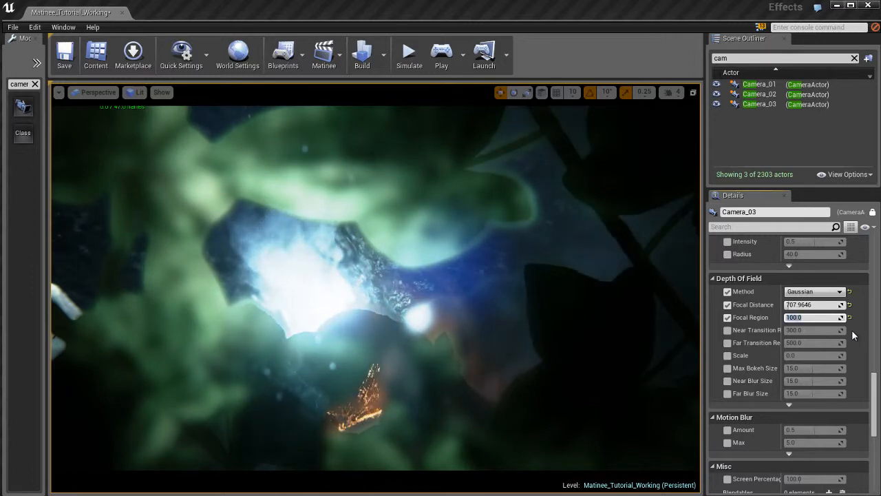
# Try Camera_03's Focal Distance at 1, followed by 5
pyautogui.click(811, 307)
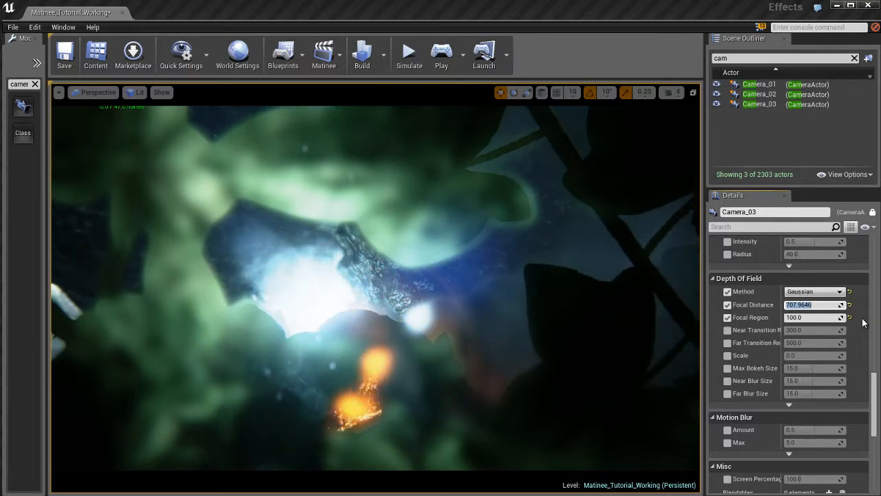
pyautogui.write('1')
pyautogui.press('Return')
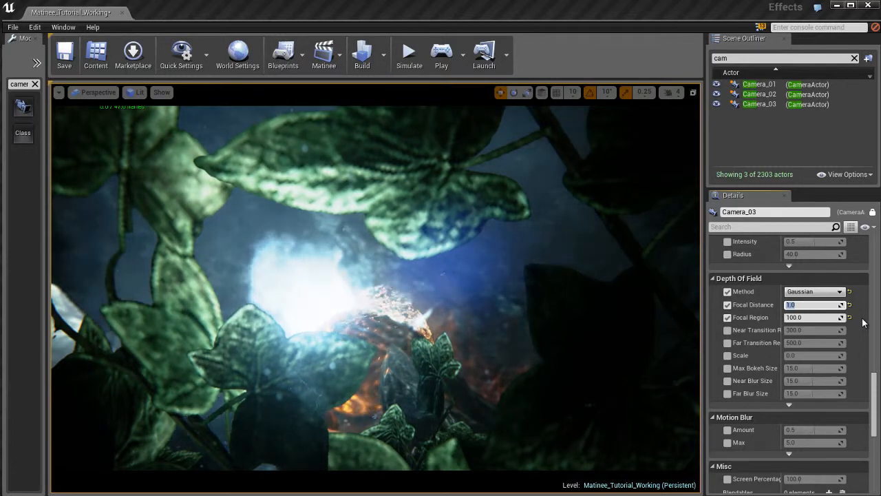
pyautogui.write('5')
pyautogui.press('Return')
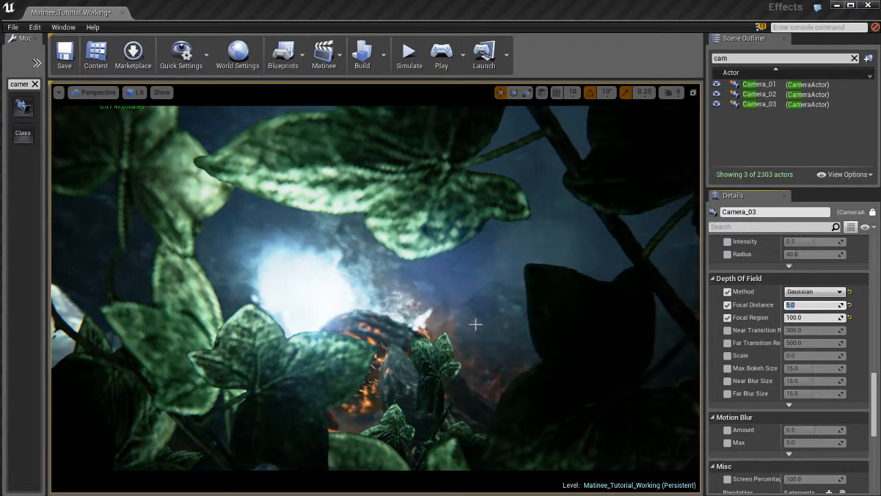
# Reduce Camera_03's Focal Region to 75 and try Focal Distance values of 100, 500 and 350
pyautogui.click(821, 319)
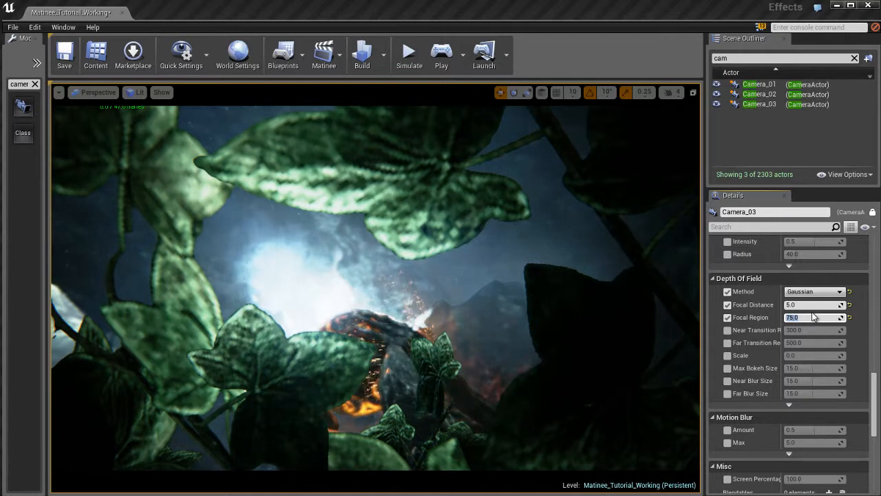
pyautogui.click(840, 304)
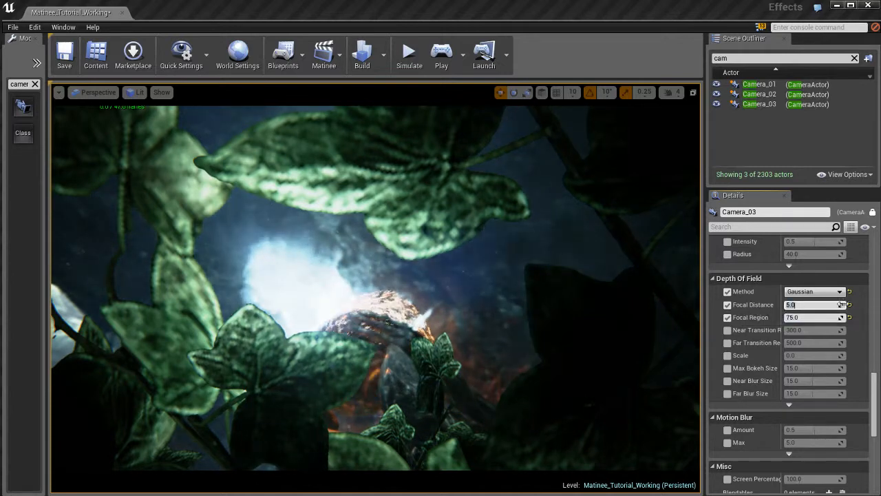
pyautogui.write('100')
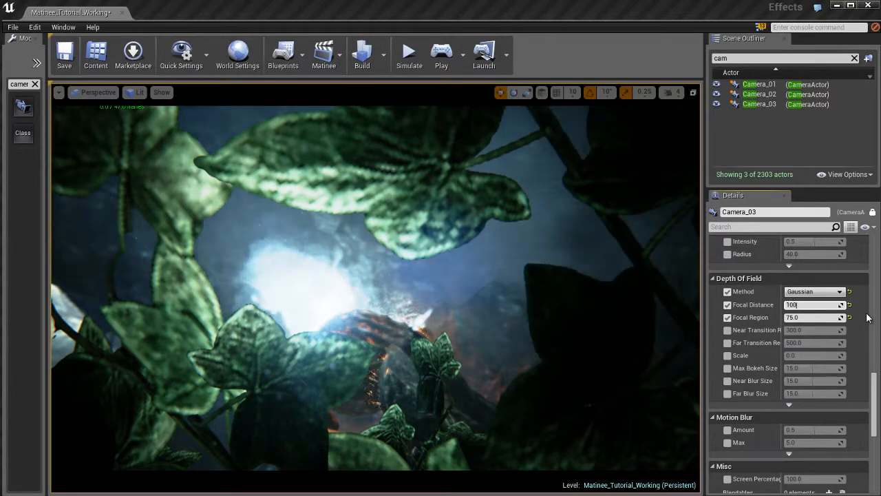
pyautogui.press('Return')
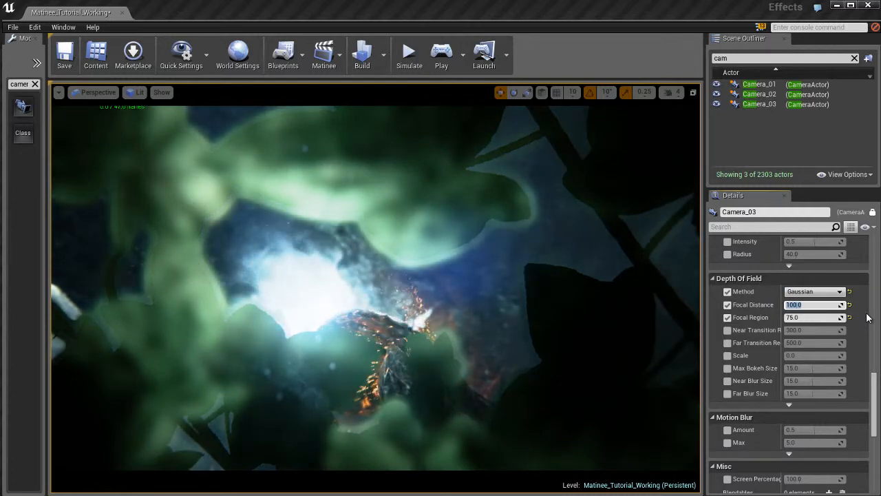
pyautogui.write('500')
pyautogui.press('Return')
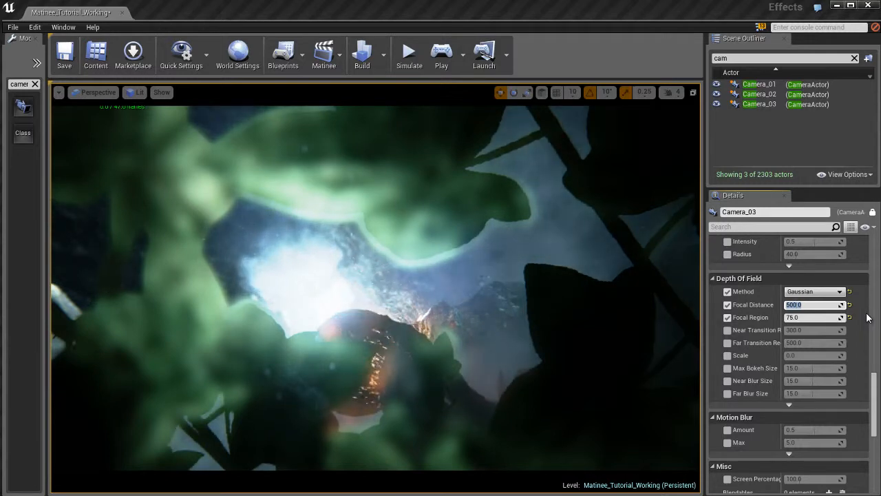
pyautogui.write('350')
pyautogui.press('Return')
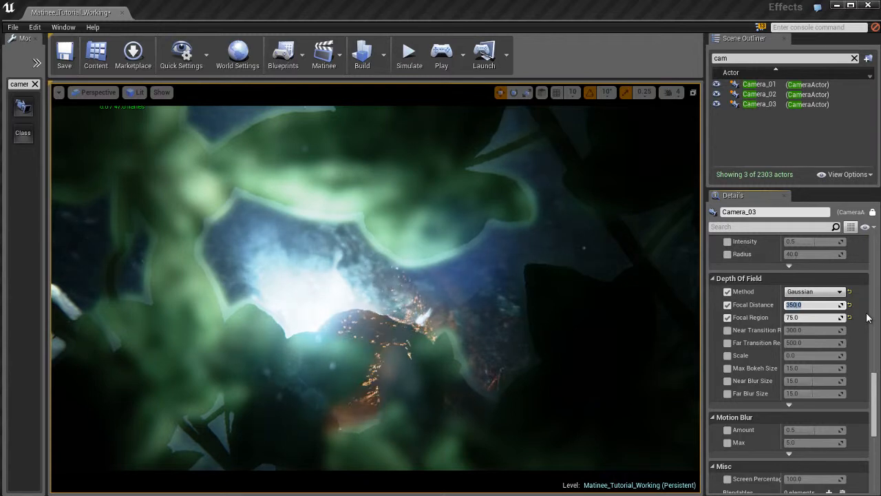
# Widen Camera_03's Focal Region to 150, followed by 500
pyautogui.press('Tab')
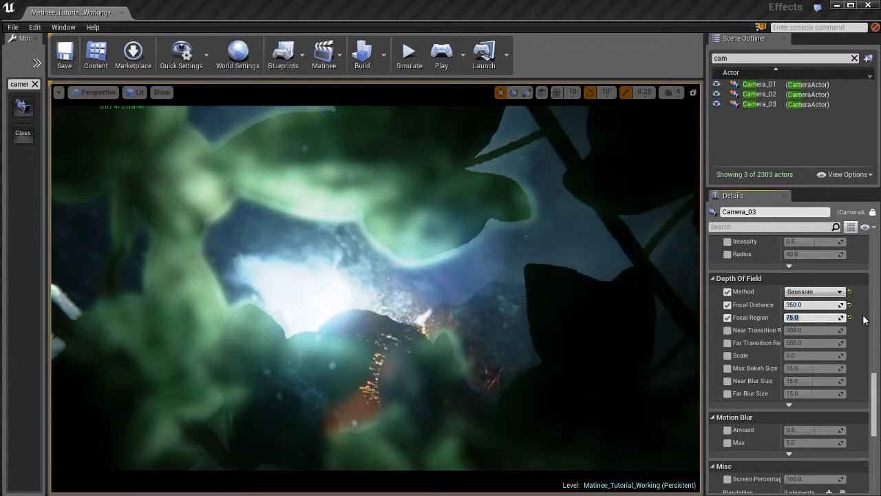
pyautogui.write('150')
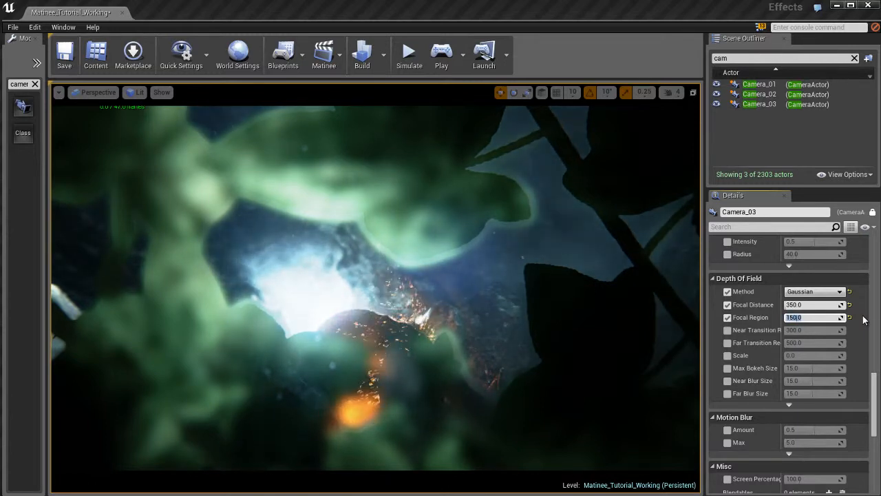
pyautogui.write('500')
pyautogui.press('Return')
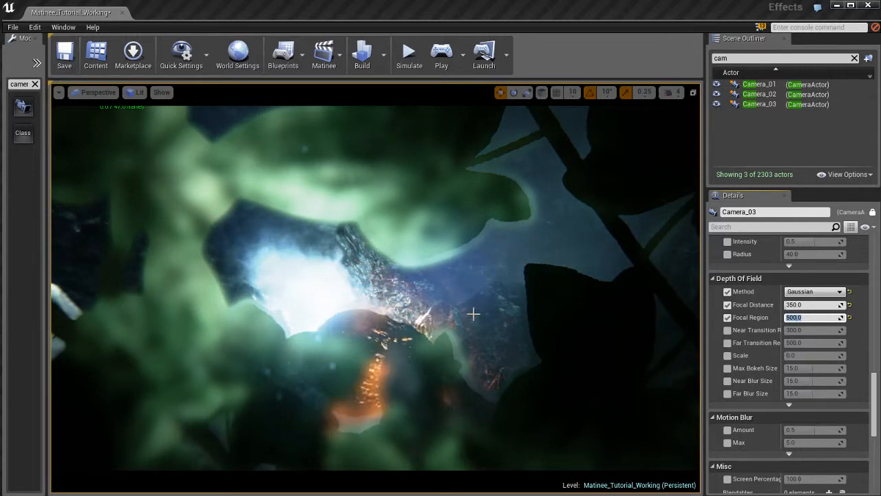
# Try a Focal Distance of 200 on Camera_03 and settle on 250
pyautogui.click(817, 304)
pyautogui.write('2')
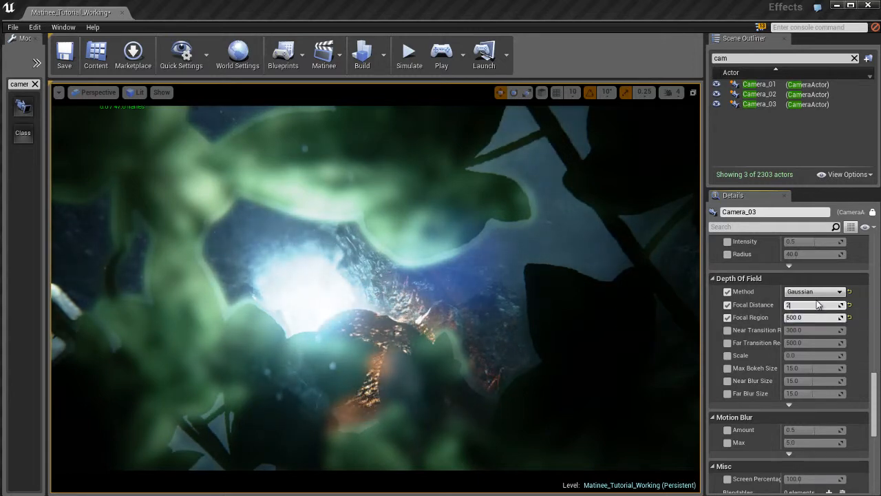
pyautogui.write('00')
pyautogui.press('Return')
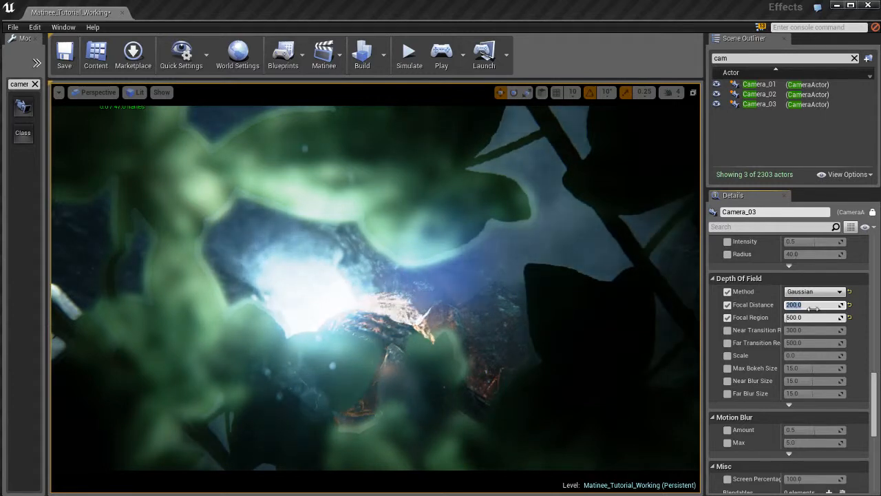
pyautogui.write('2')
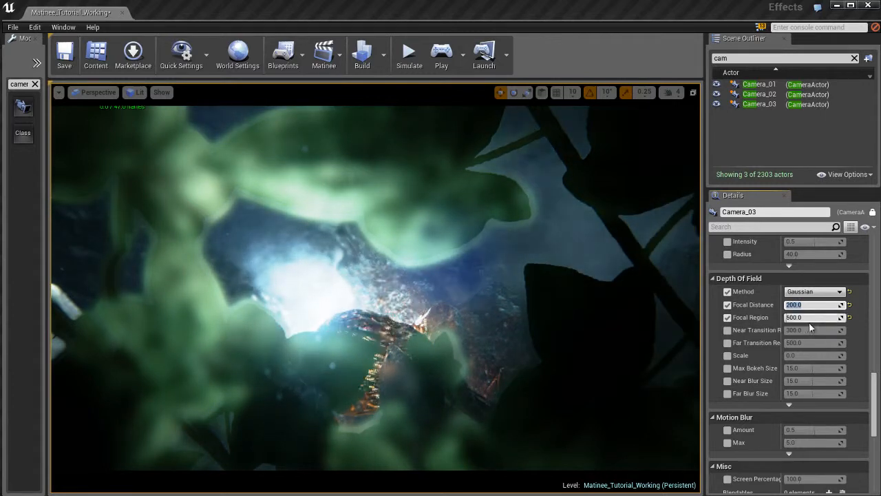
pyautogui.write('50')
pyautogui.press('Return')
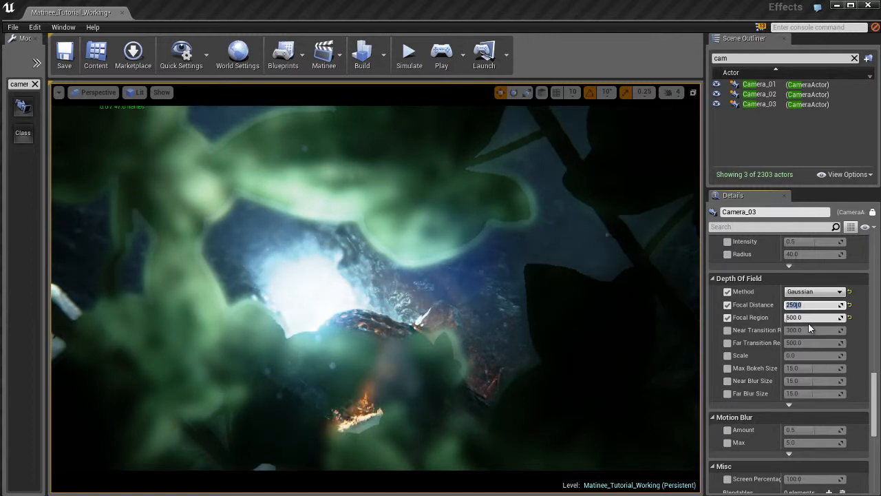
pyautogui.press('Escape')
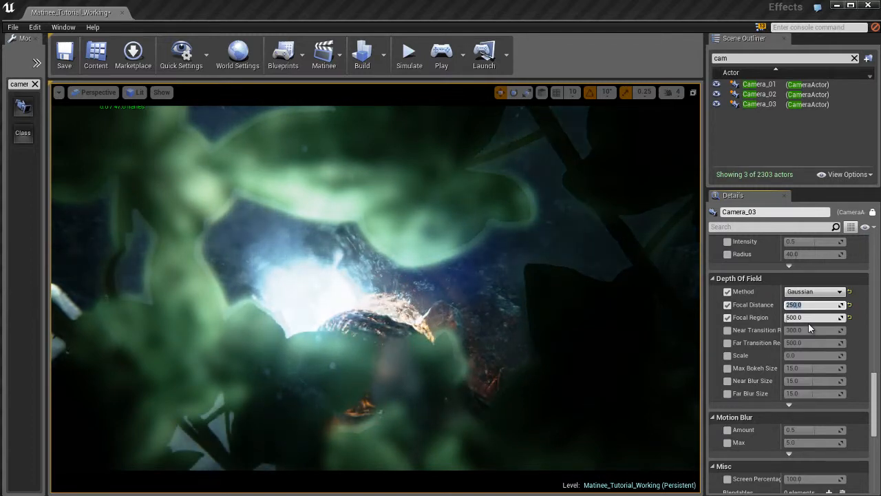
# Increase Camera_03's Focal Region to 600 and then to 800
pyautogui.press('Tab')
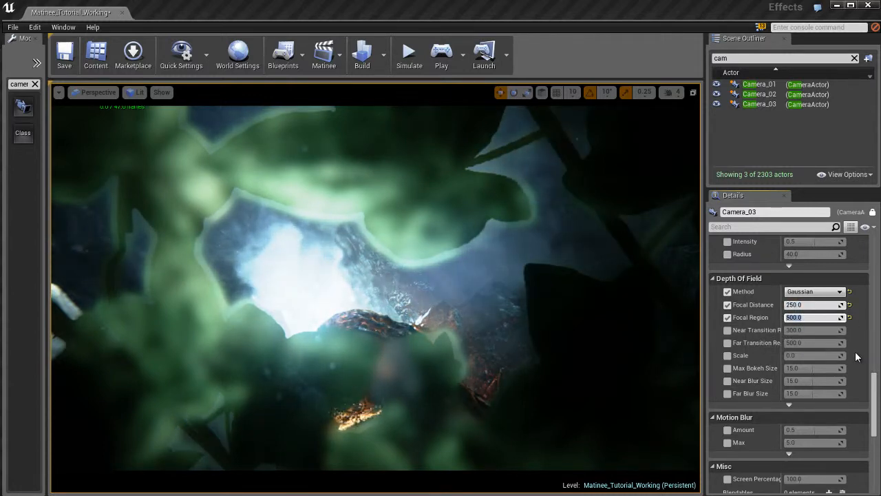
pyautogui.write('800')
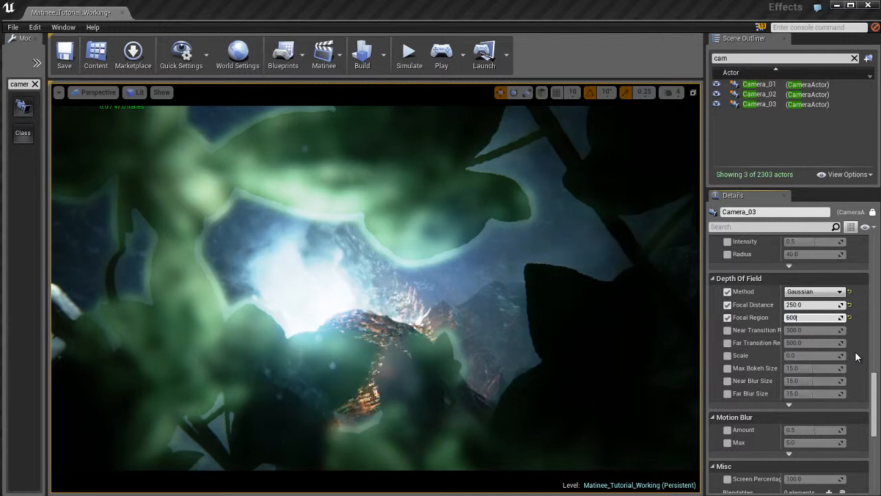
pyautogui.press('Return')
pyautogui.write('800')
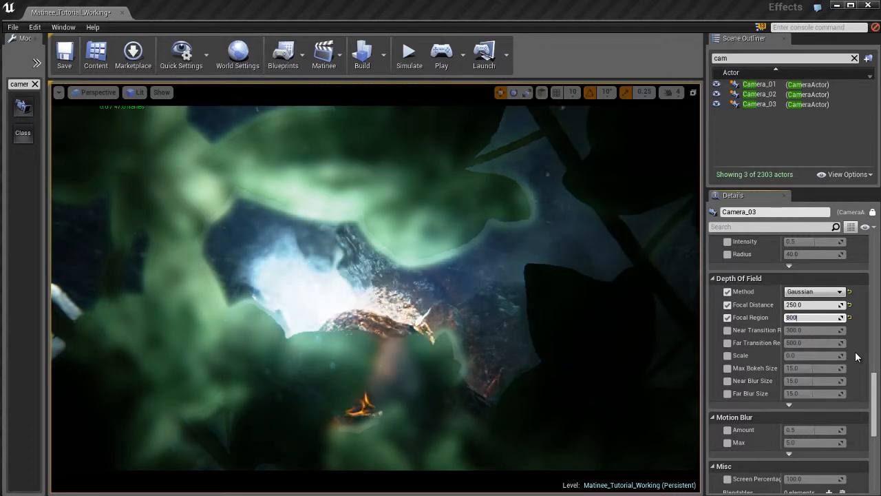
pyautogui.press('Return')
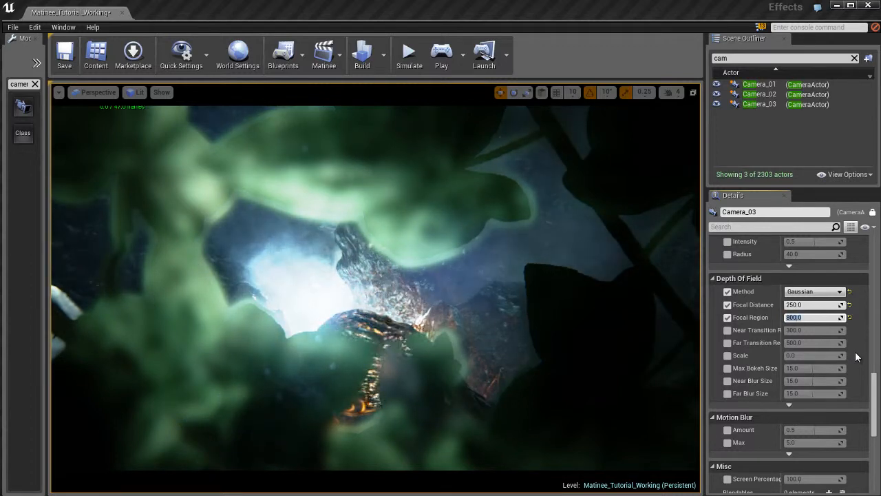